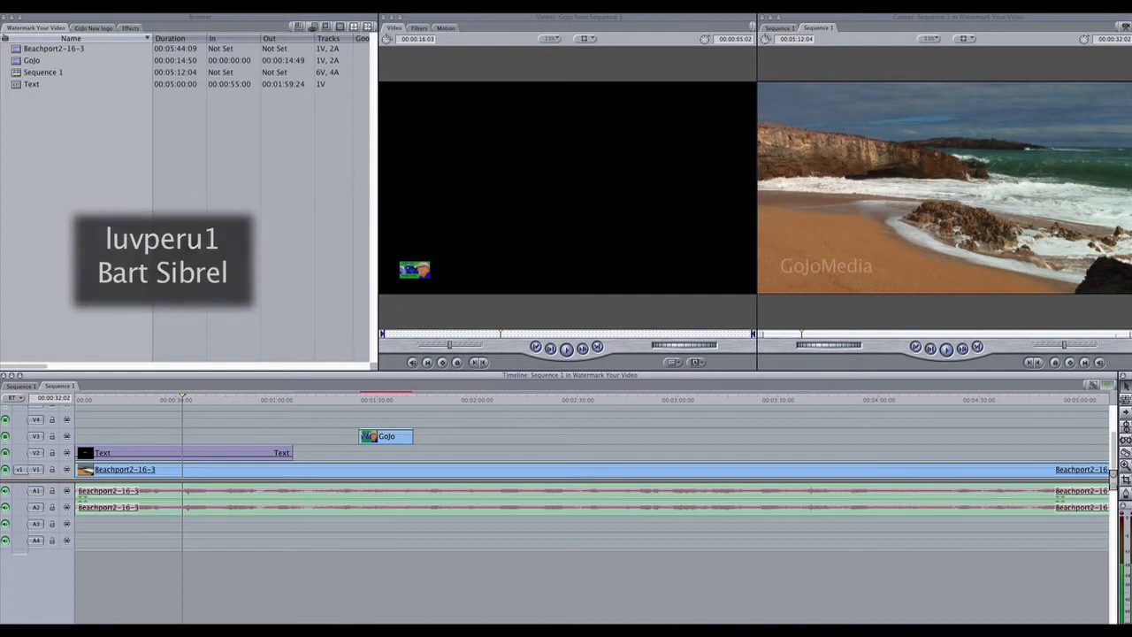
# Switch to iMovie and add a Lower Third title across the whole clip in My First Project.
pyautogui.moveTo(292, 619)
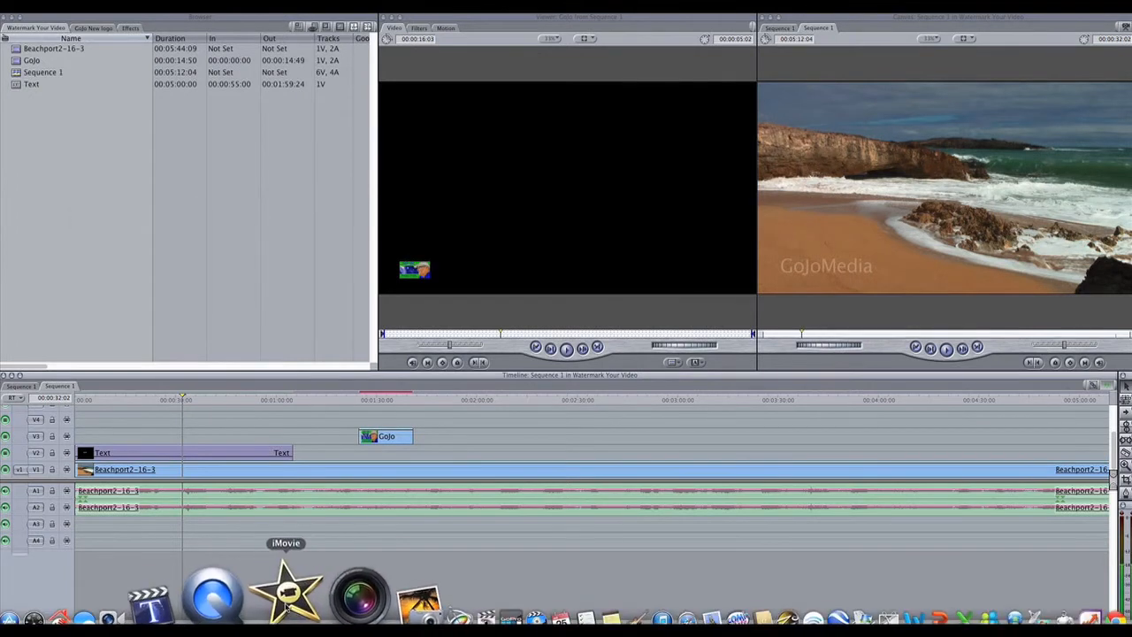
pyautogui.click(290, 594)
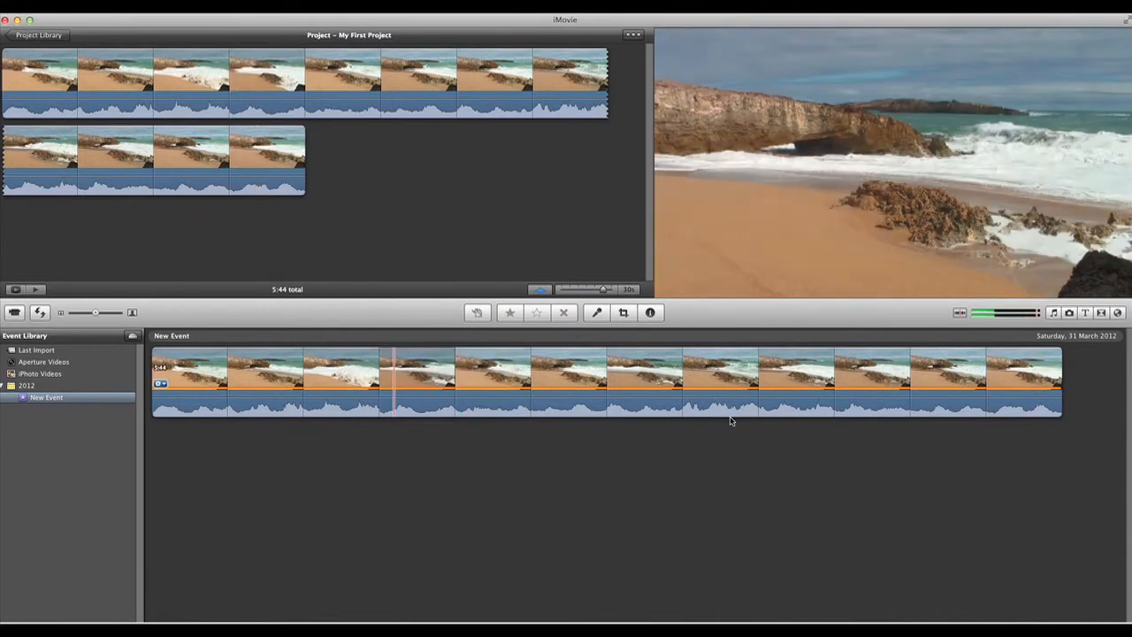
pyautogui.click(1086, 314)
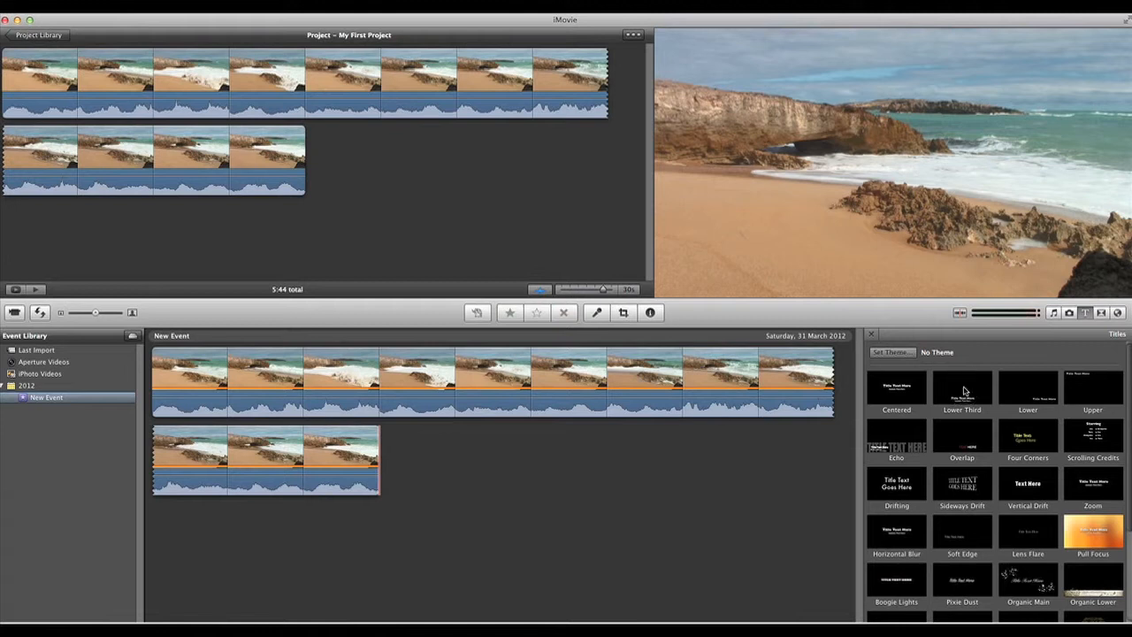
pyautogui.moveTo(958, 392); pyautogui.dragTo(179, 147)
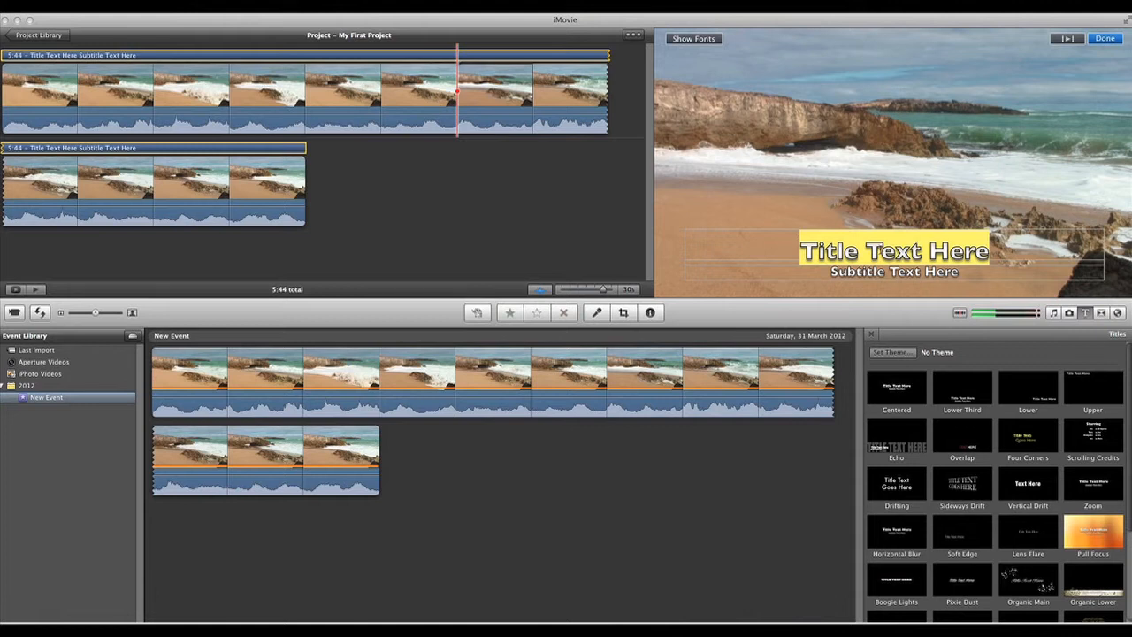
# Clear the title's main line and replace its subtitle text with "GoJoMedia".
pyautogui.press('BackSpace')
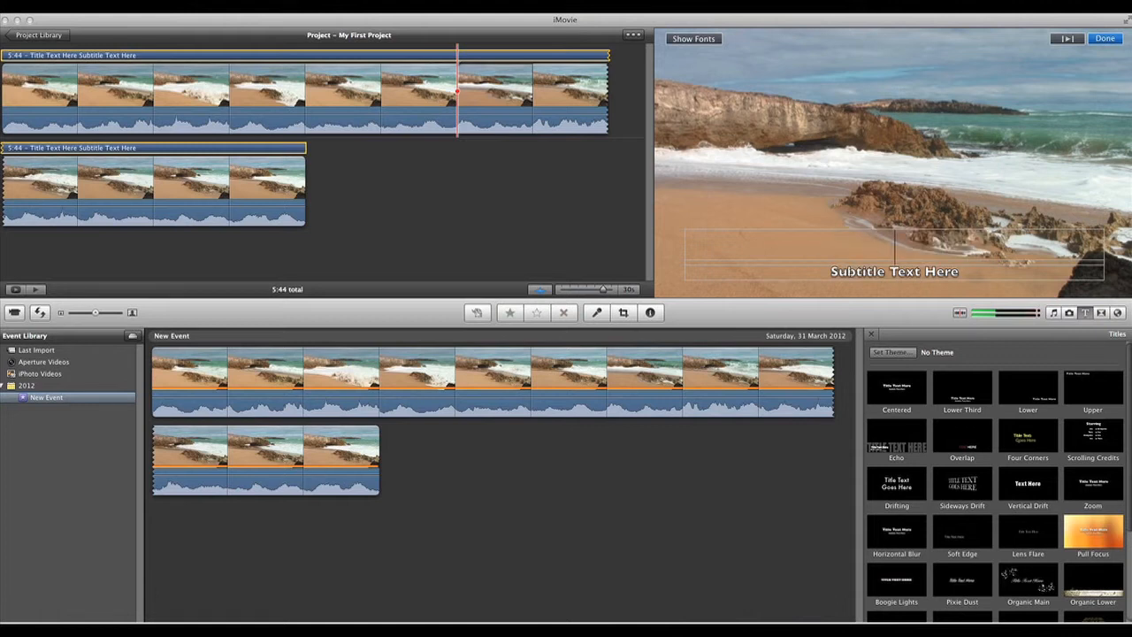
pyautogui.click(830, 276)
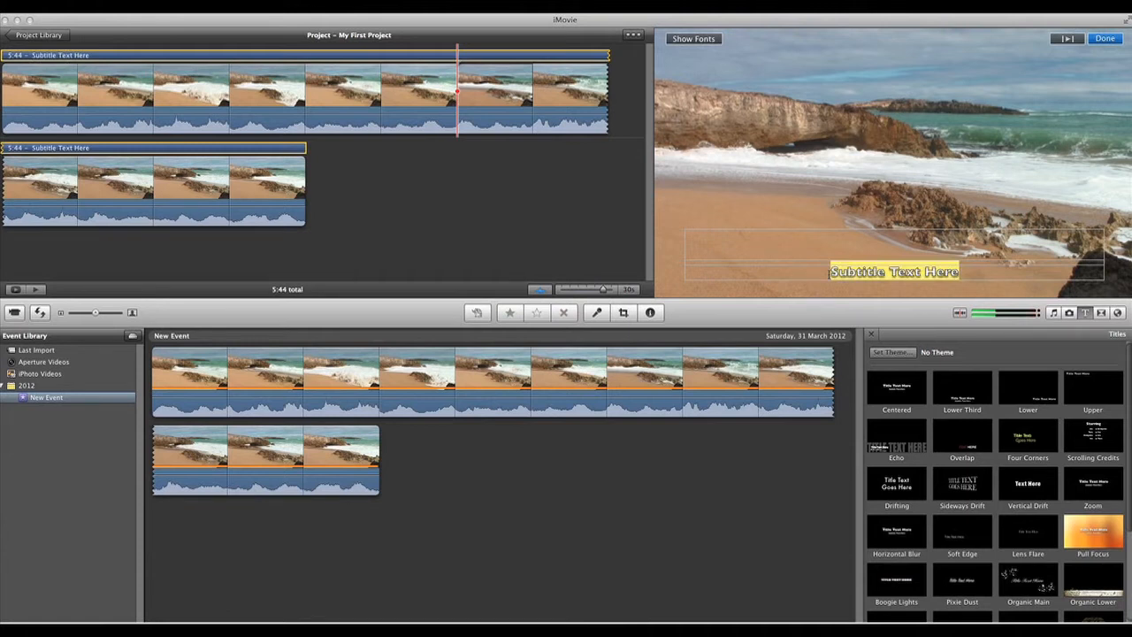
pyautogui.write('GoJo')
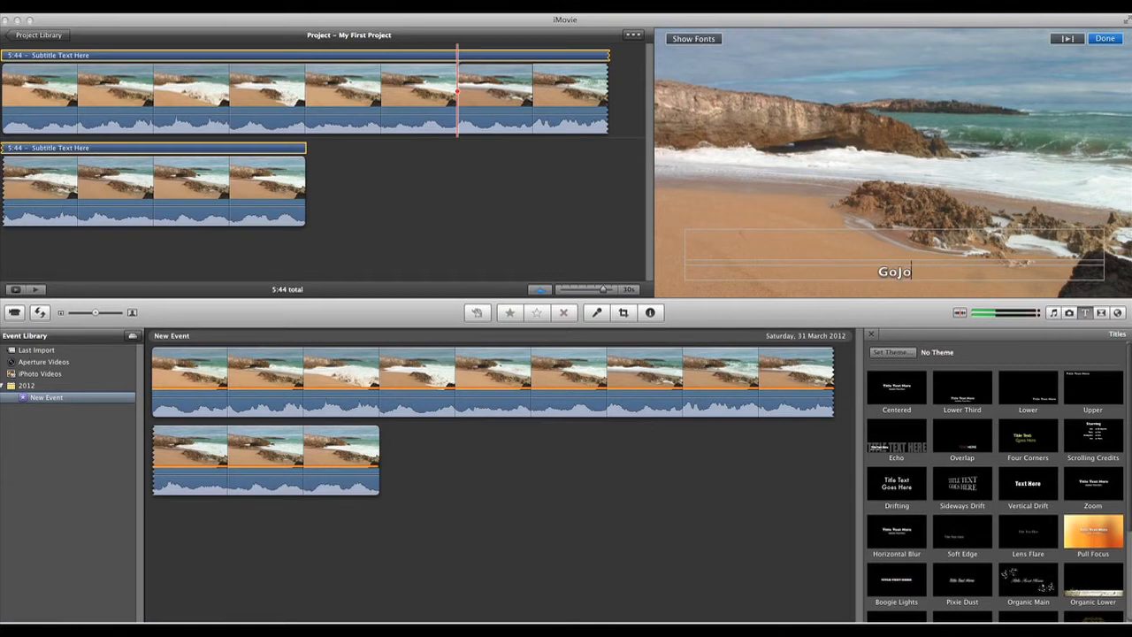
pyautogui.write('Media')
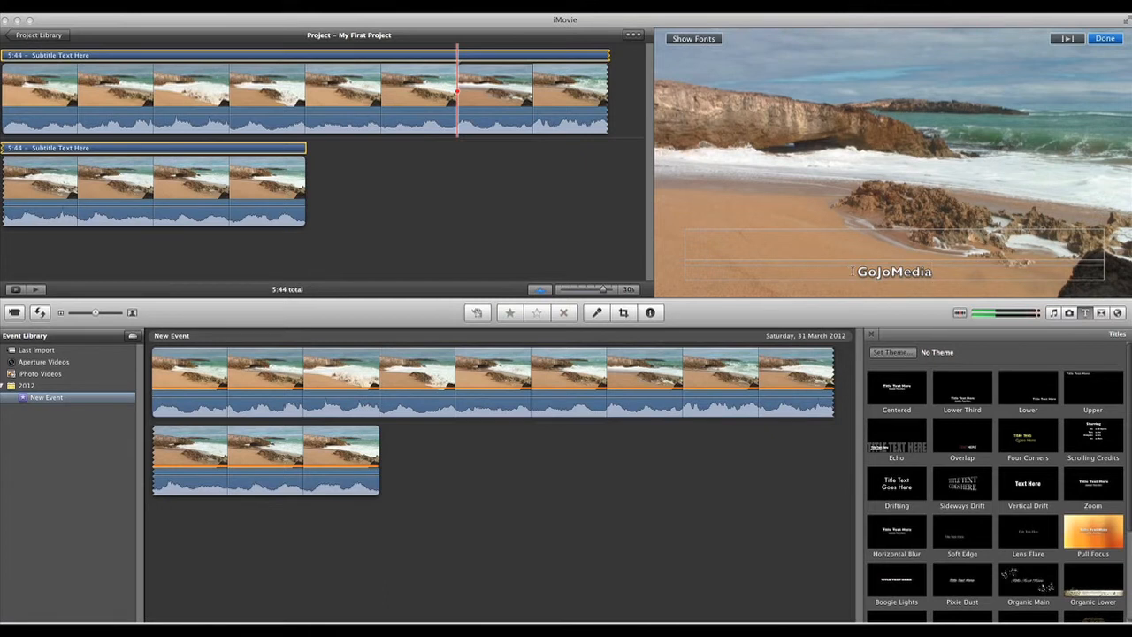
# Change the font colour of the GoJoMedia title text to blue using the colour wheel.
pyautogui.moveTo(854, 271); pyautogui.dragTo(934, 272)
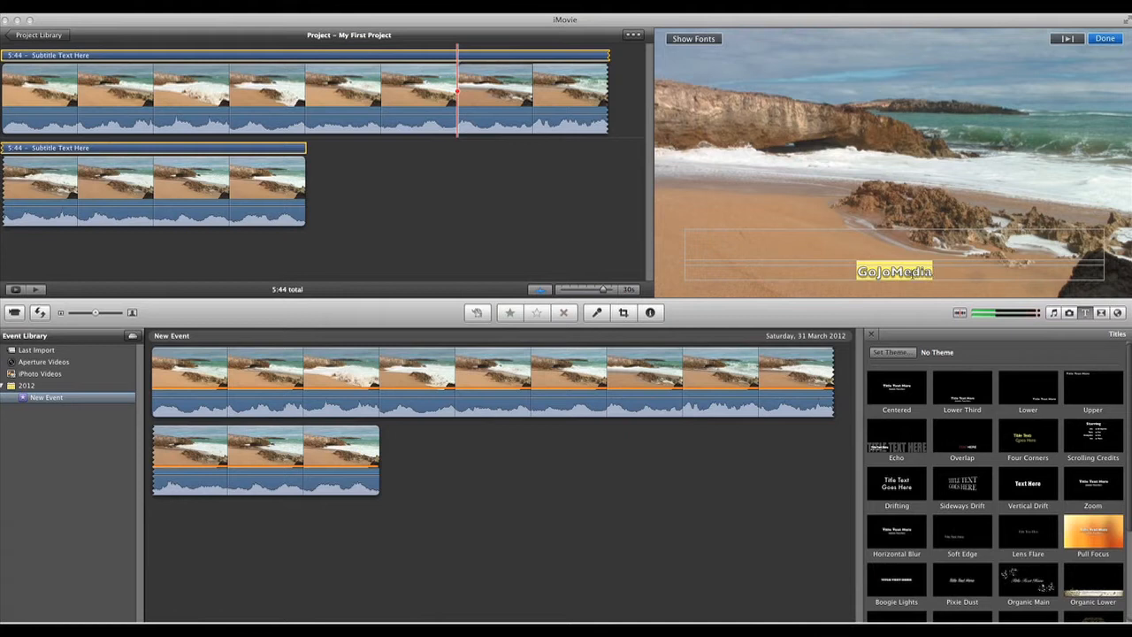
pyautogui.rightClick(912, 274)
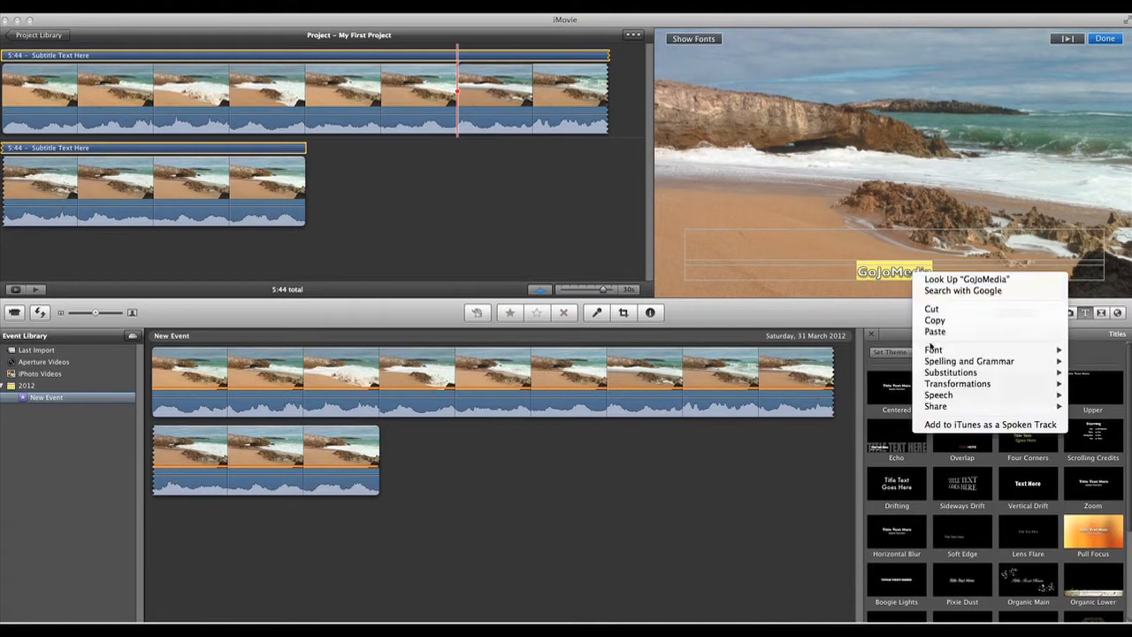
pyautogui.moveTo(928, 352)
pyautogui.click(873, 349)
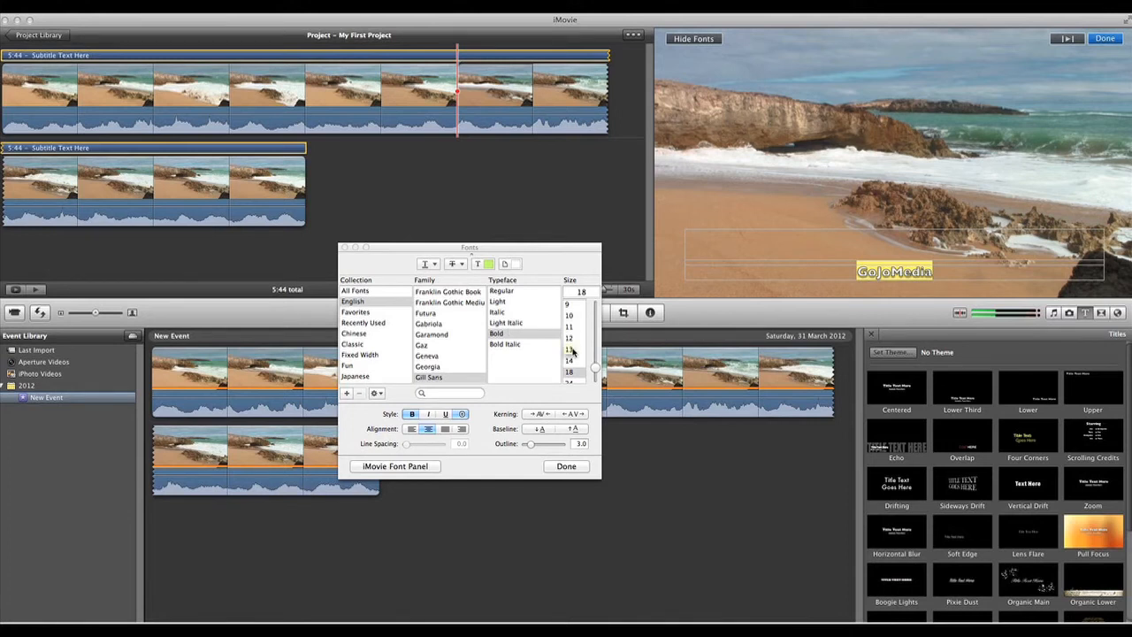
pyautogui.click(489, 265)
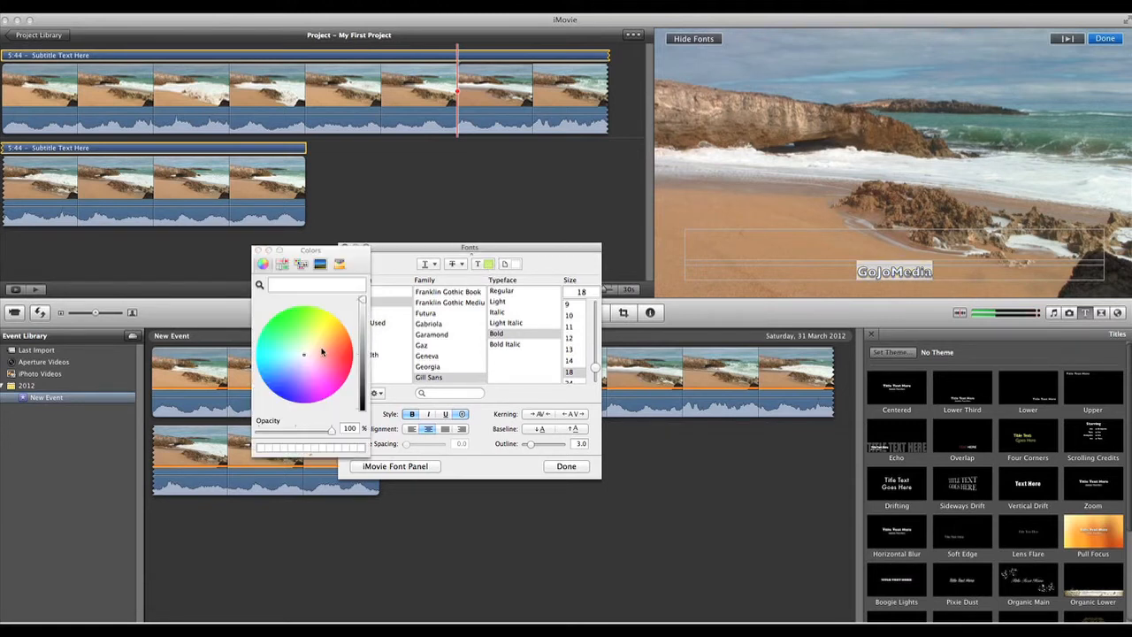
pyautogui.moveTo(306, 358); pyautogui.dragTo(294, 374)
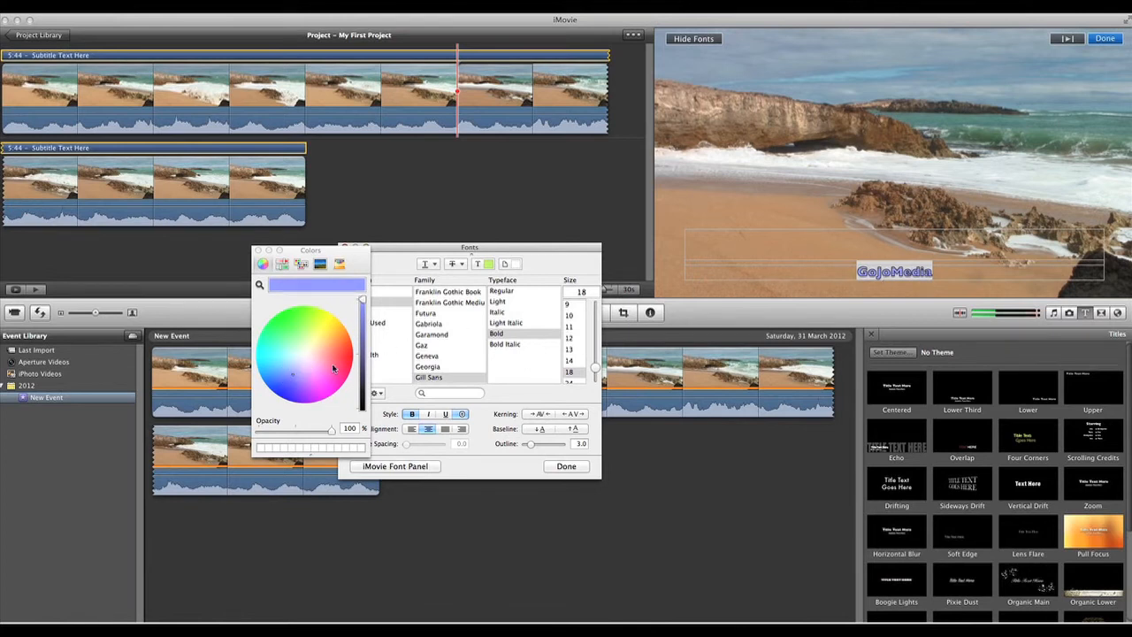
pyautogui.moveTo(291, 376)
pyautogui.mouseDown()
pyautogui.moveTo(298, 324)
pyautogui.moveTo(336, 361)
pyautogui.moveTo(288, 382)
pyautogui.mouseUp()
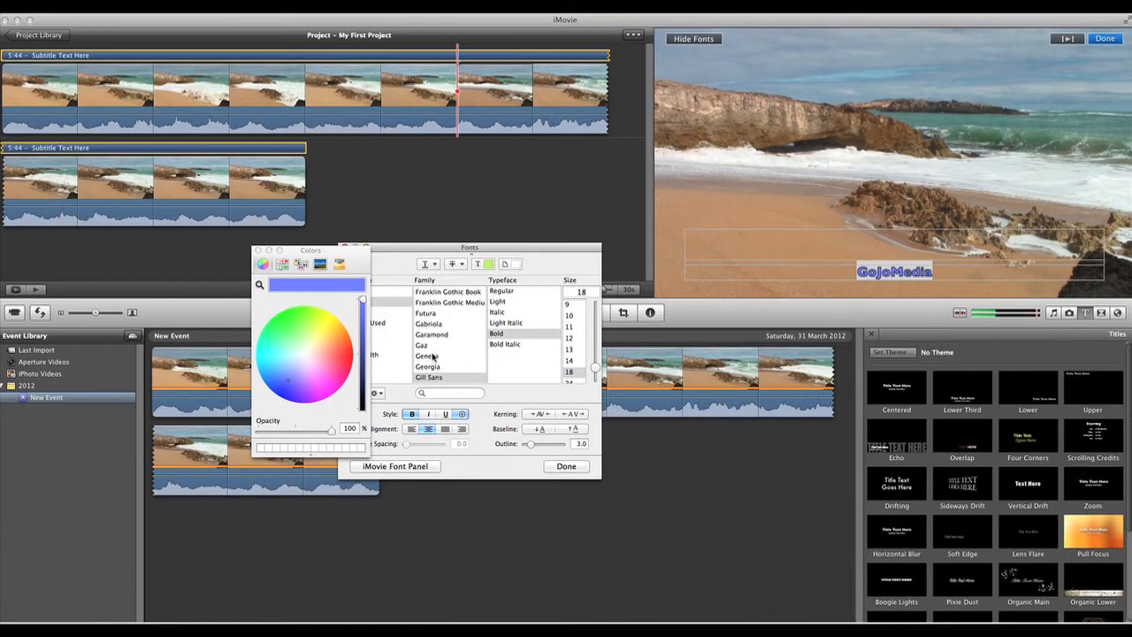
# Reduce the GoJoMedia text's opacity to 31% and play the project to preview the watermark.
pyautogui.click(299, 432)
pyautogui.moveTo(299, 432); pyautogui.dragTo(255, 431)
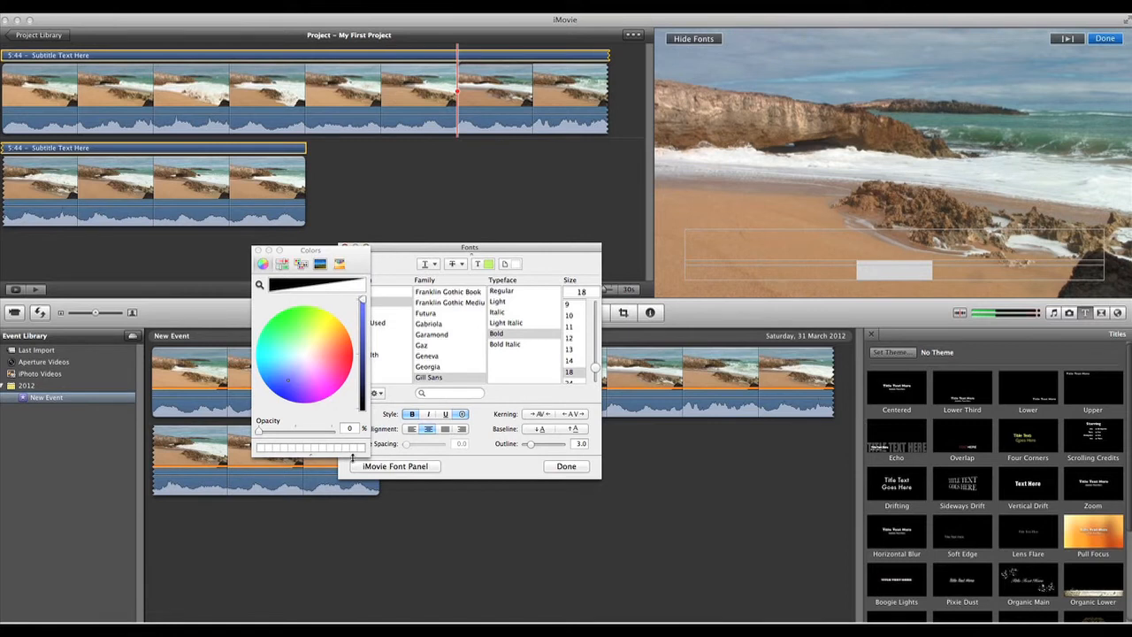
pyautogui.moveTo(277, 435); pyautogui.dragTo(332, 433)
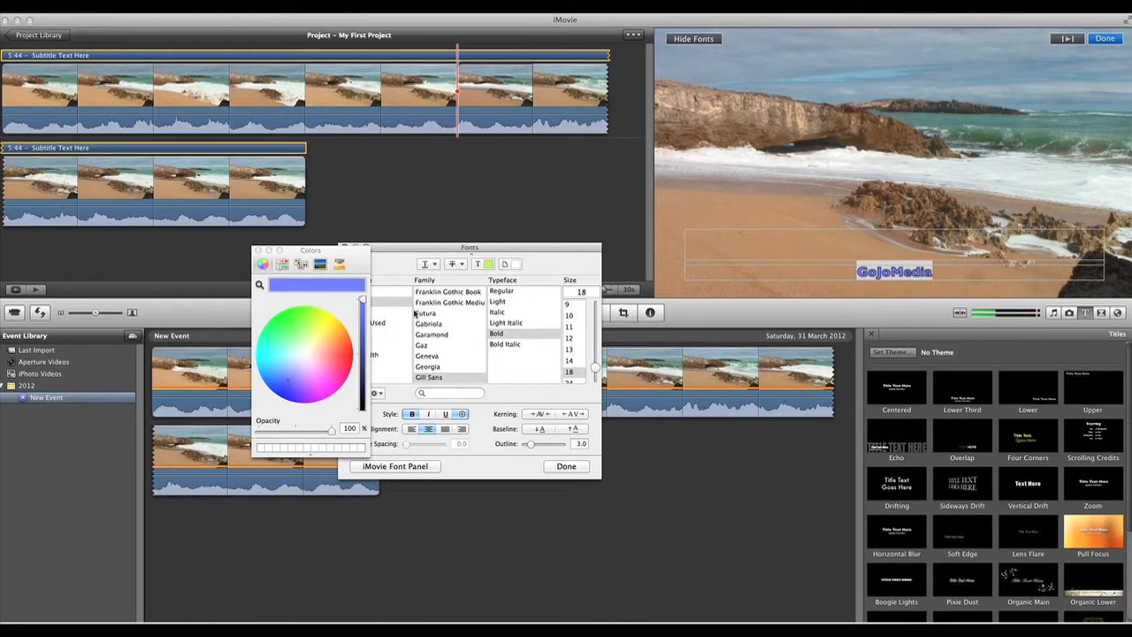
pyautogui.moveTo(295, 430); pyautogui.dragTo(281, 432)
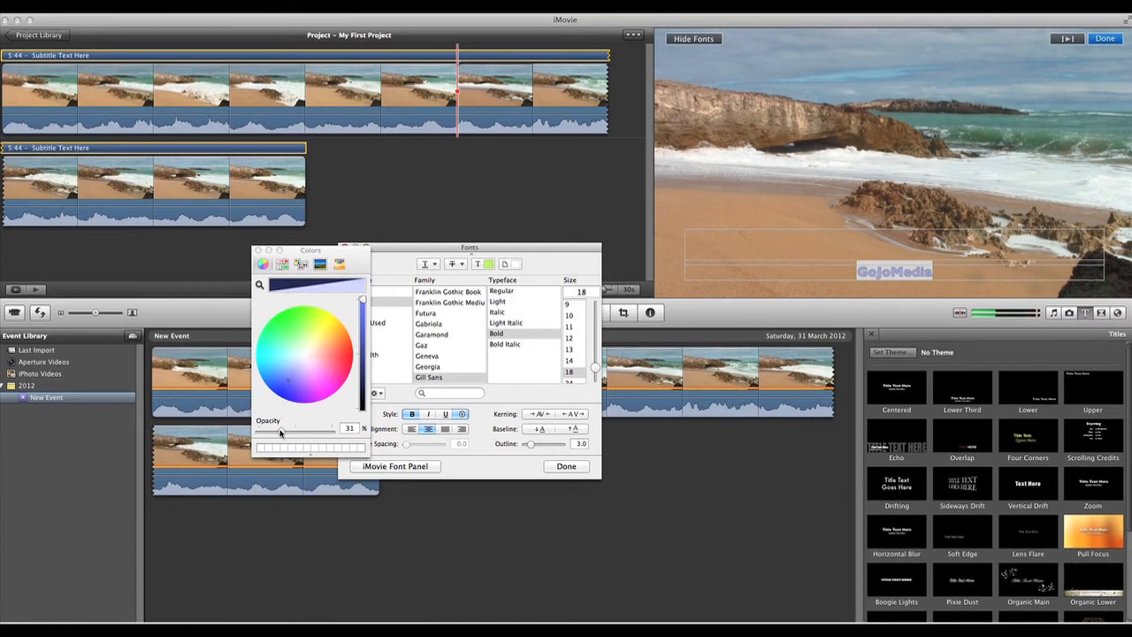
pyautogui.click(257, 250)
pyautogui.click(566, 466)
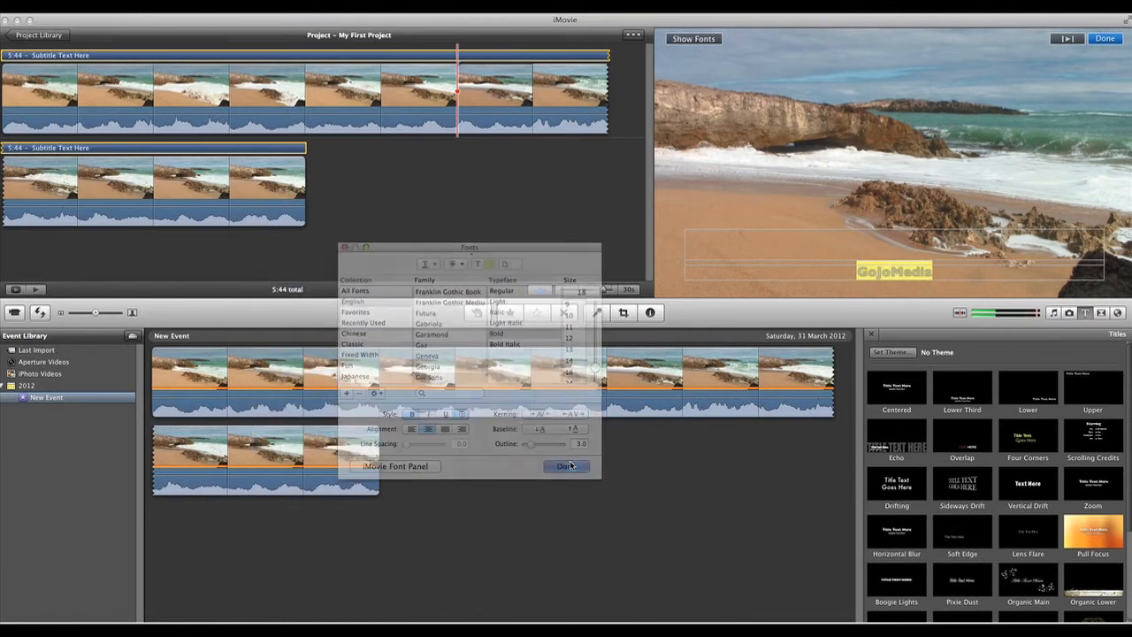
pyautogui.click(804, 157)
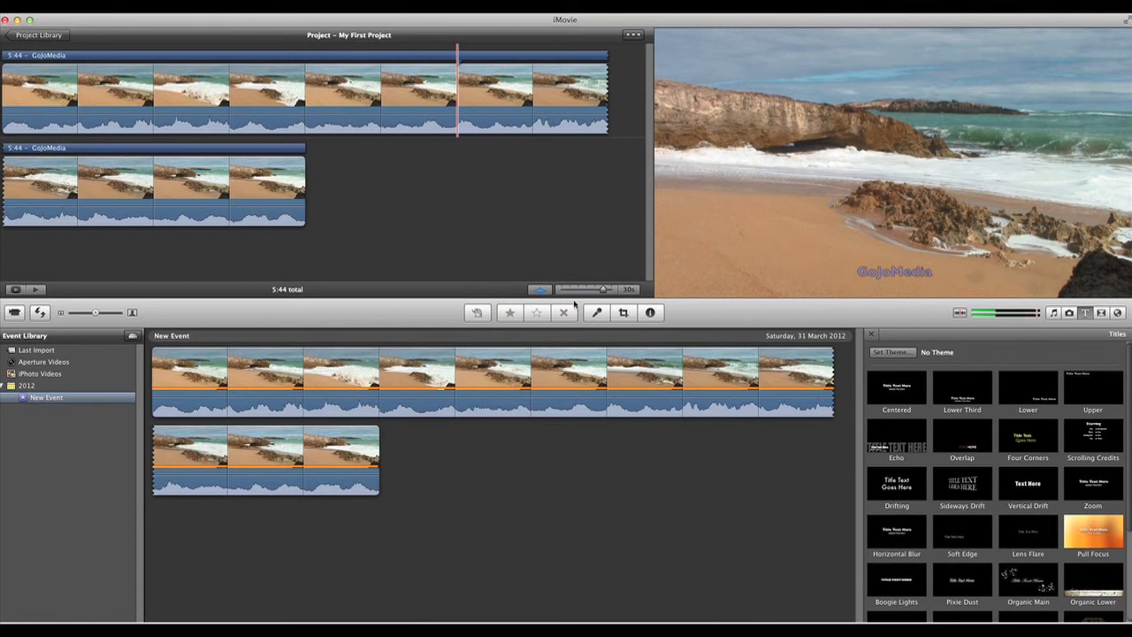
pyautogui.press('super+a')
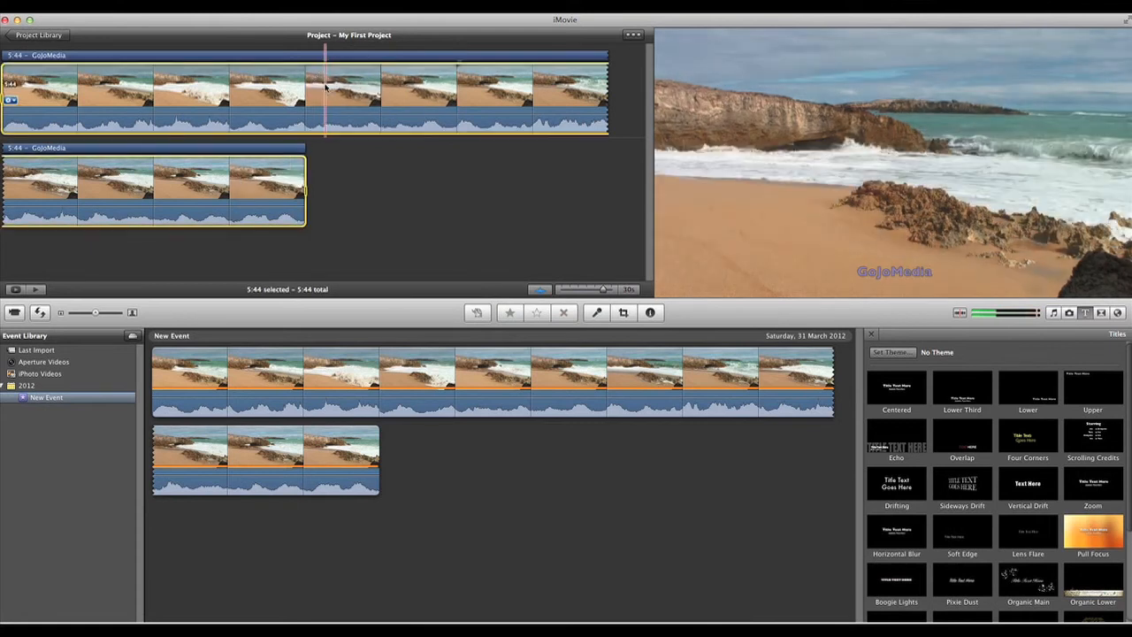
pyautogui.press('space')
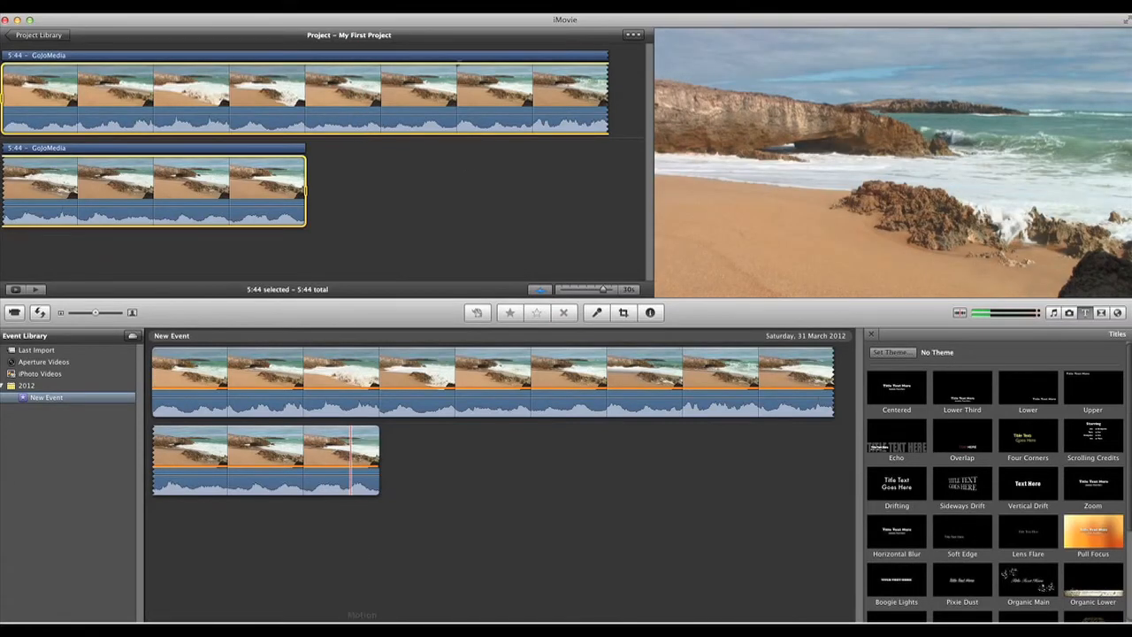
# Switch to Final Cut Pro and lower the Text clip's opacity on track V2 to invisible, ending at fully opaque.
pyautogui.moveTo(318, 615)
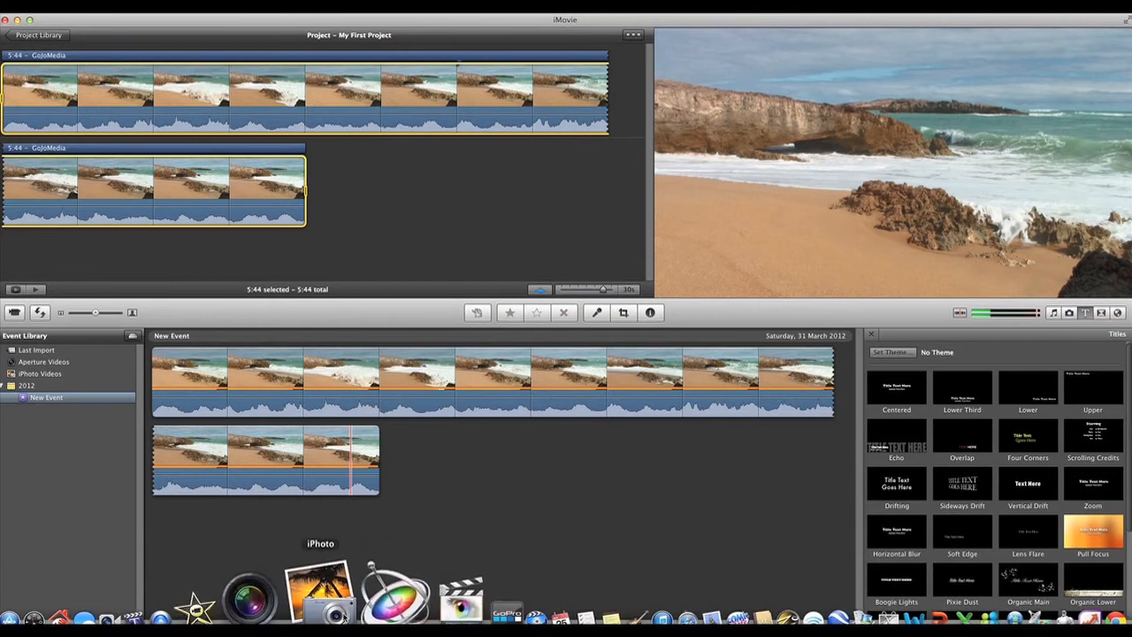
pyautogui.click(397, 609)
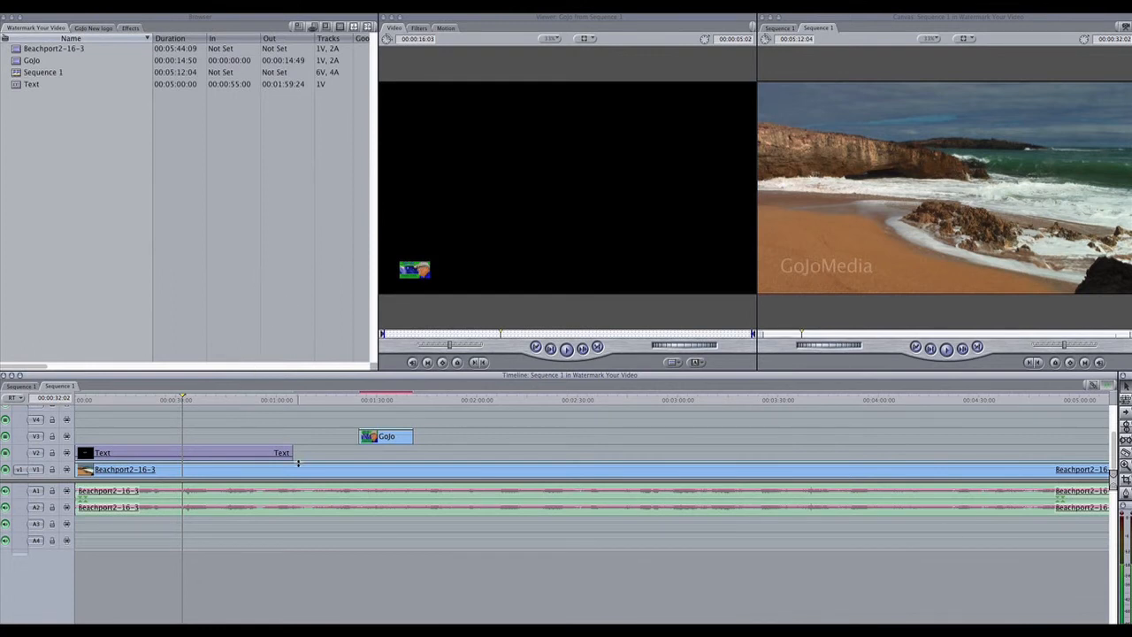
pyautogui.click(212, 455)
pyautogui.click(200, 474)
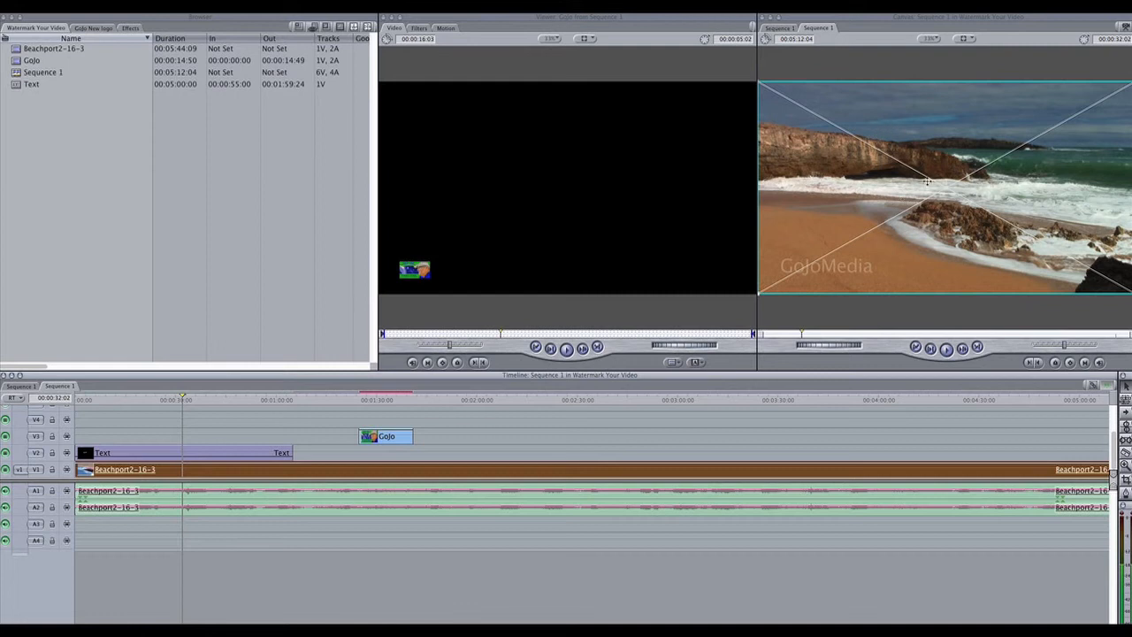
pyautogui.click(194, 455)
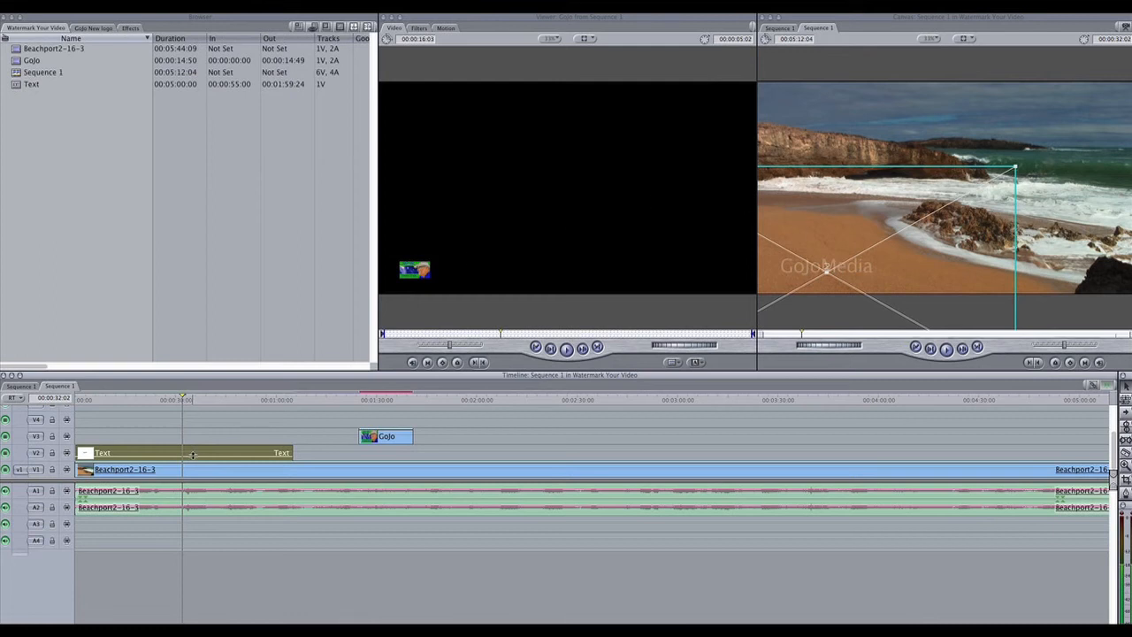
pyautogui.moveTo(192, 456)
pyautogui.mouseDown()
pyautogui.moveTo(192, 441)
pyautogui.moveTo(192, 472)
pyautogui.mouseUp()
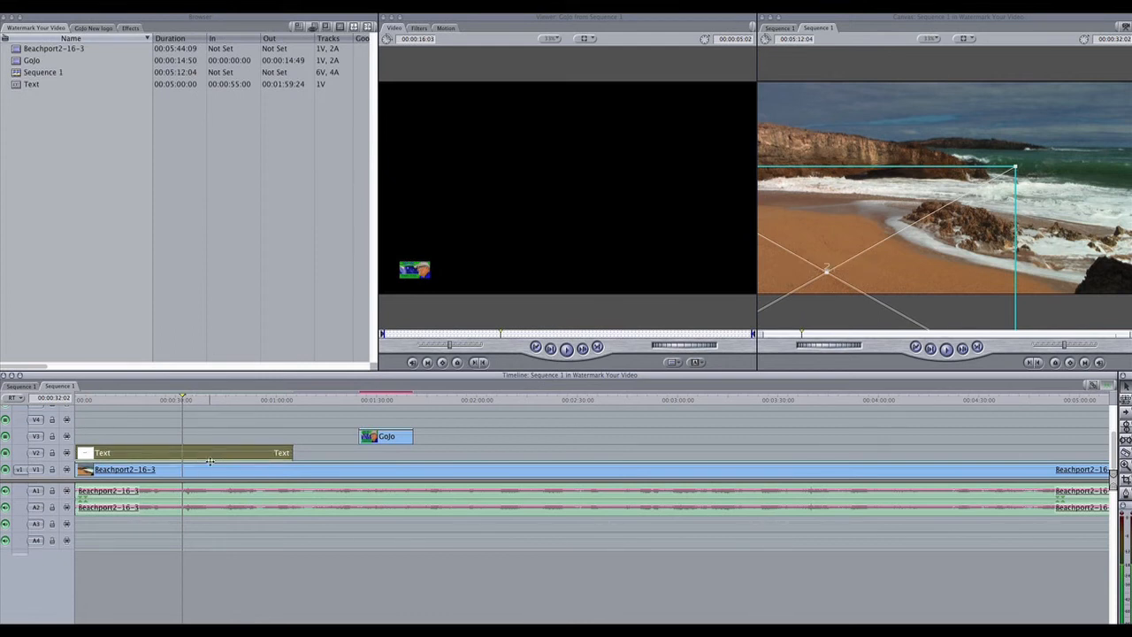
pyautogui.moveTo(210, 458); pyautogui.dragTo(207, 445)
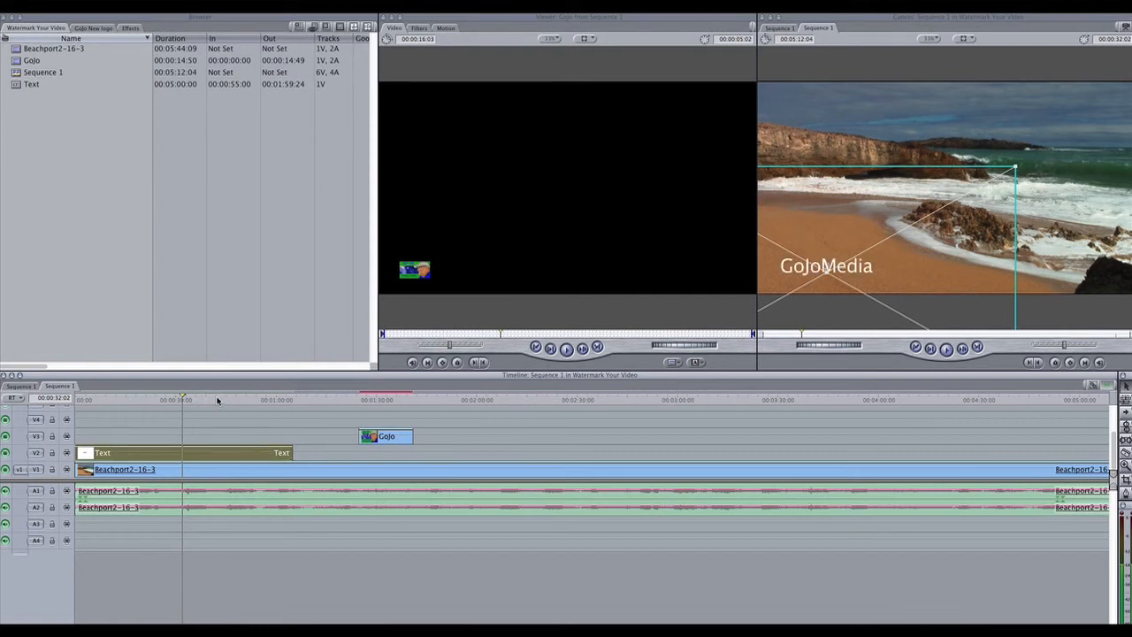
# Enlarge the GoJo logo clip on track V3 until it nearly fills the frame, and play its animation.
pyautogui.click(385, 400)
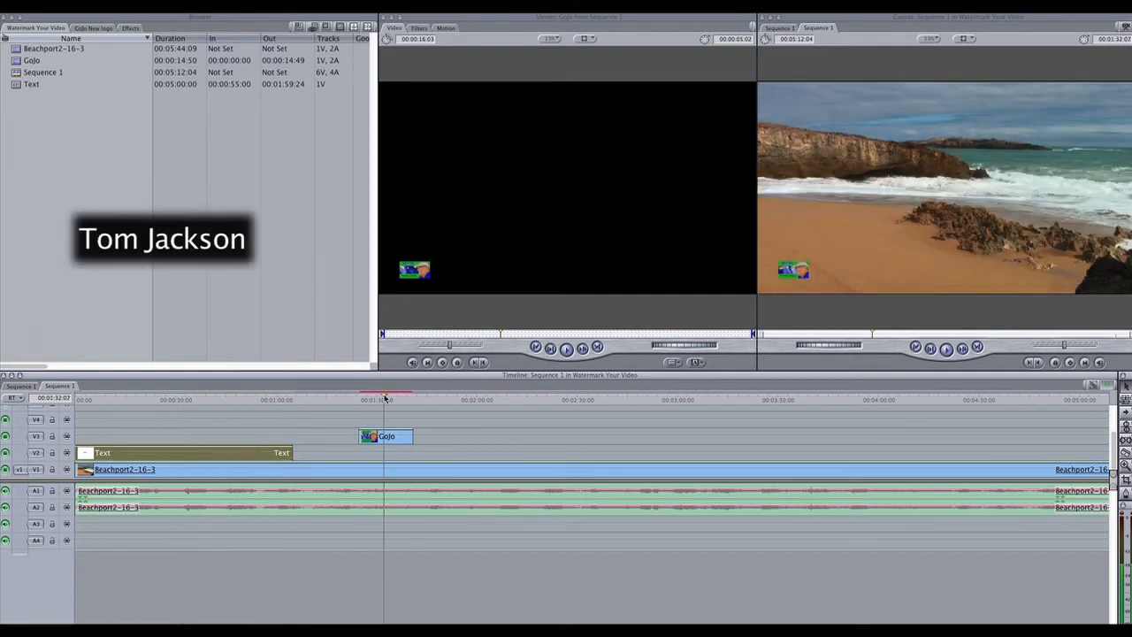
pyautogui.doubleClick(391, 438)
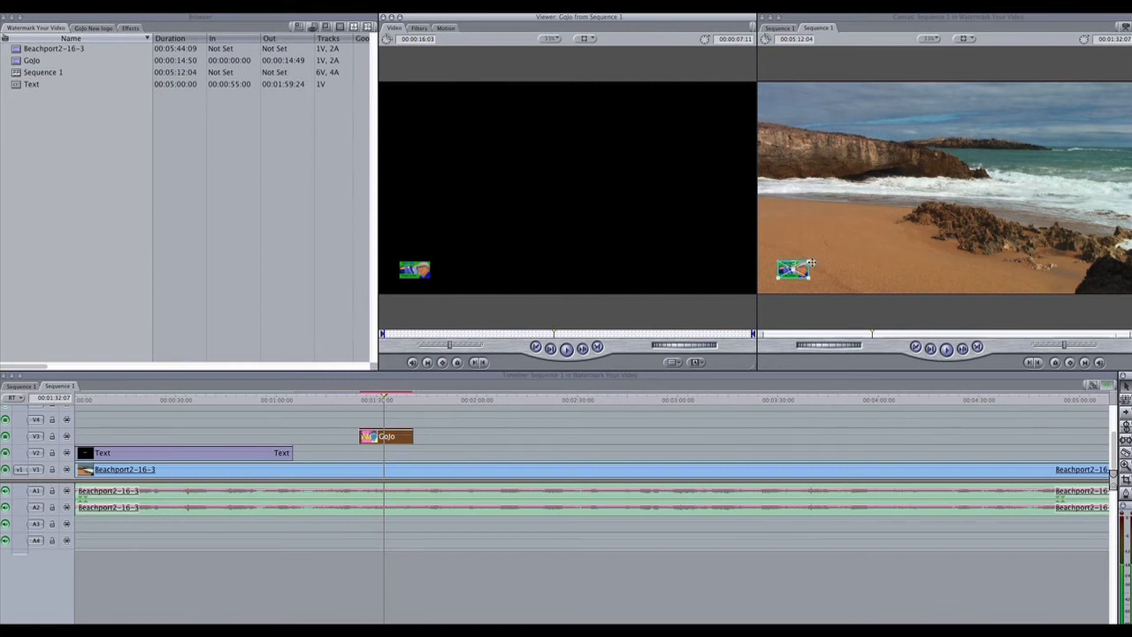
pyautogui.moveTo(811, 262); pyautogui.dragTo(1027, 152)
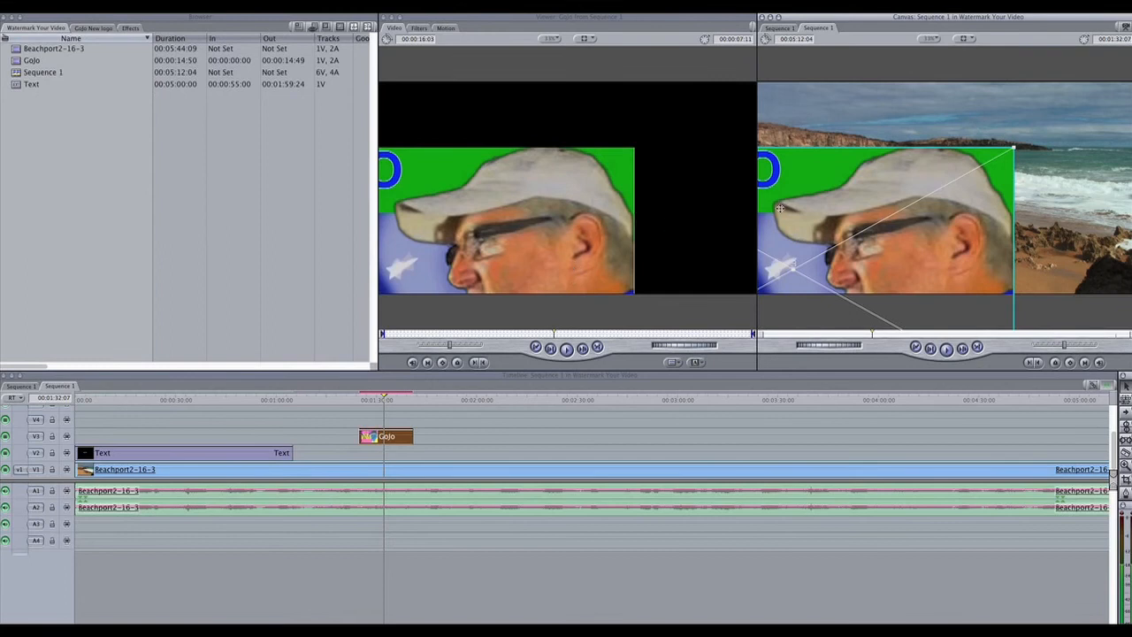
pyautogui.click(520, 252)
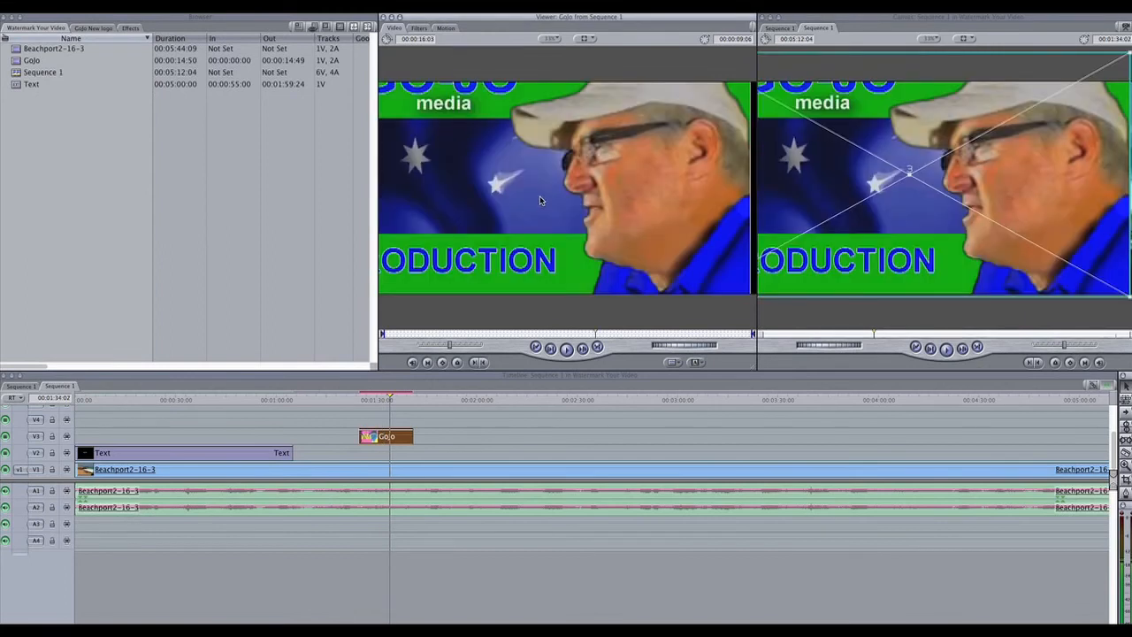
pyautogui.press('space')
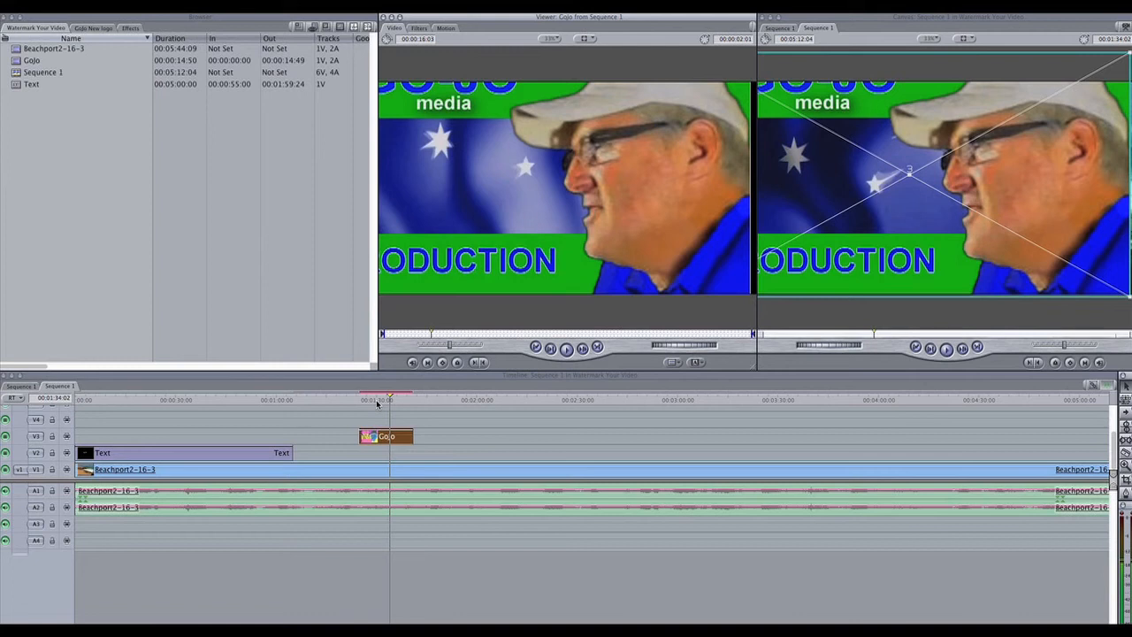
# Shrink the GoJo logo on track V3 to a small watermark in the lower-left corner of the video picture.
pyautogui.click(371, 400)
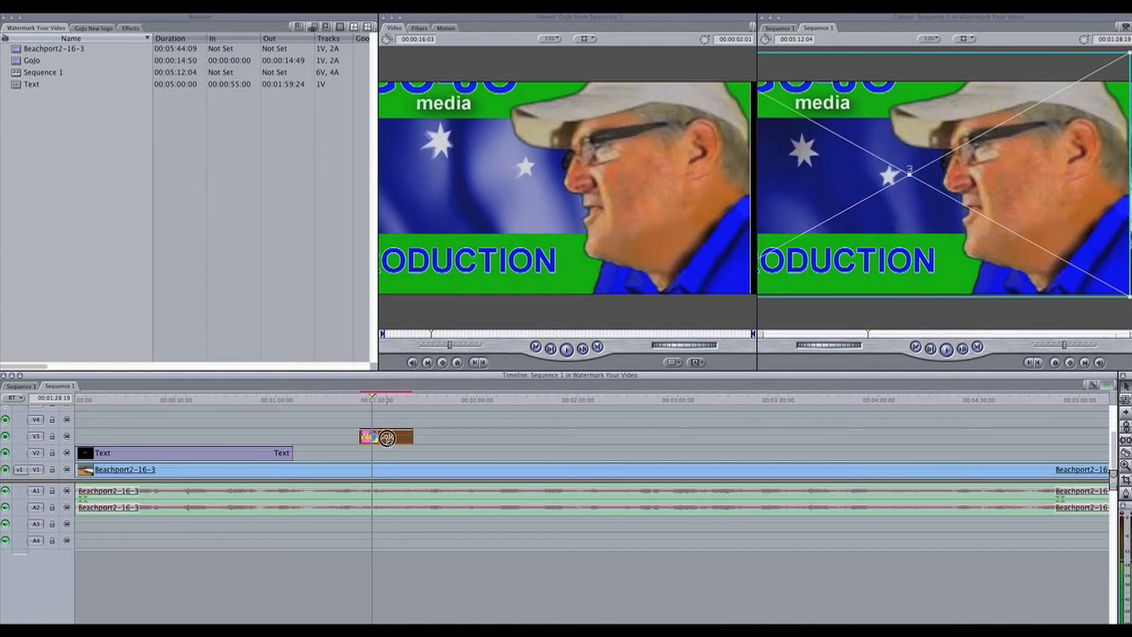
pyautogui.doubleClick(387, 435)
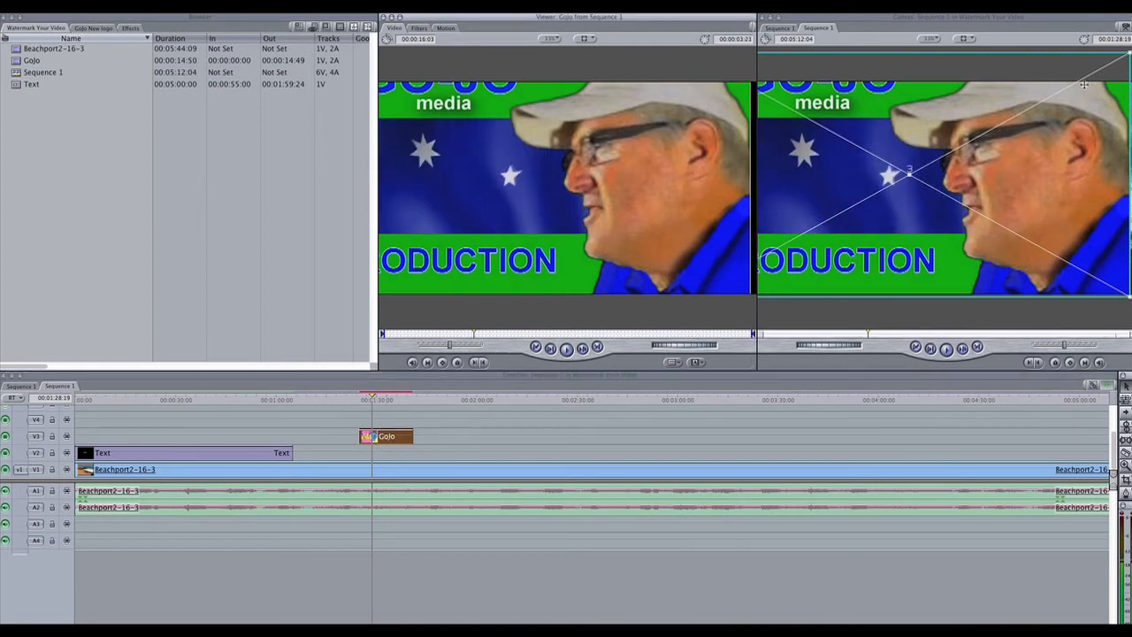
pyautogui.moveTo(1129, 55); pyautogui.dragTo(820, 264)
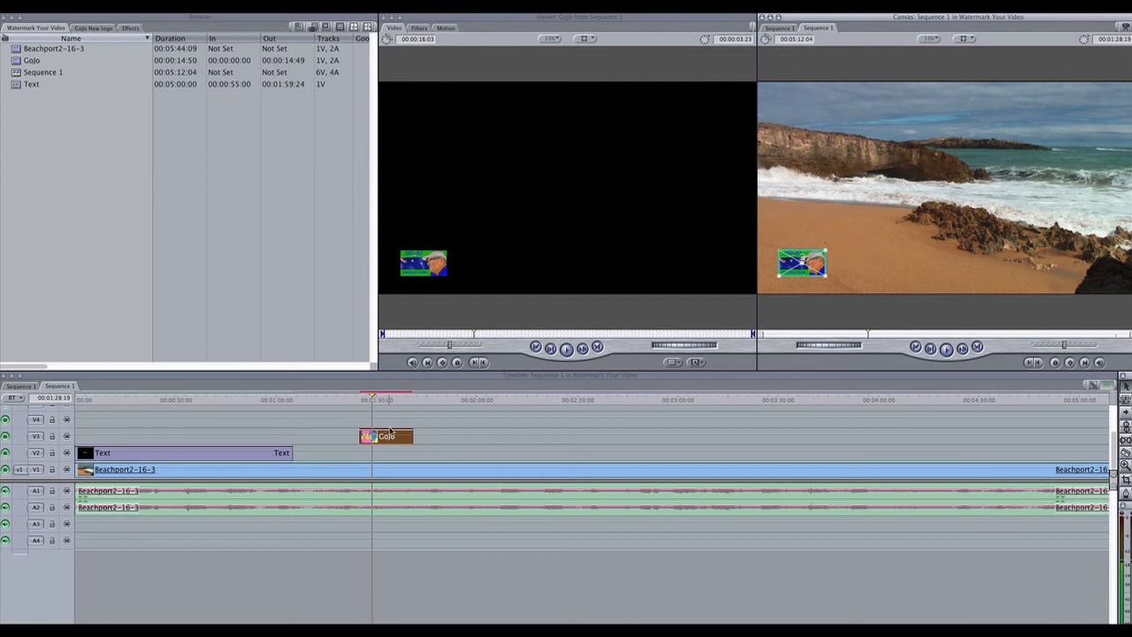
# Lower the opacity of the GoJo logo clip on track V3 until it is a faint, see-through watermark, and deselect the clips.
pyautogui.moveTo(389, 430); pyautogui.dragTo(389, 439)
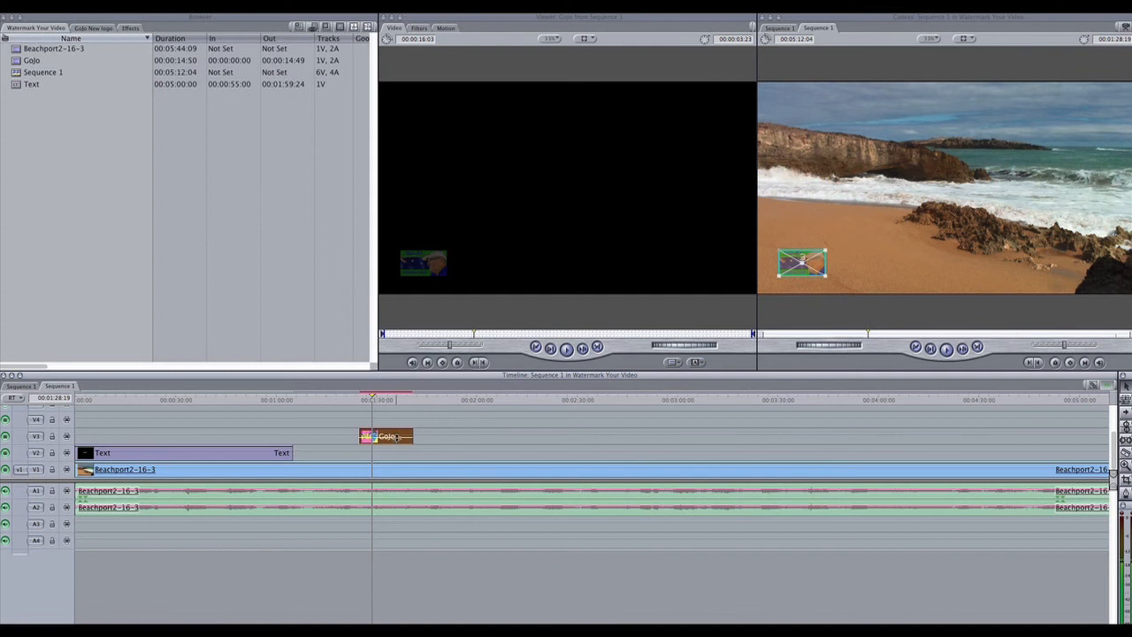
pyautogui.moveTo(396, 437); pyautogui.dragTo(396, 438)
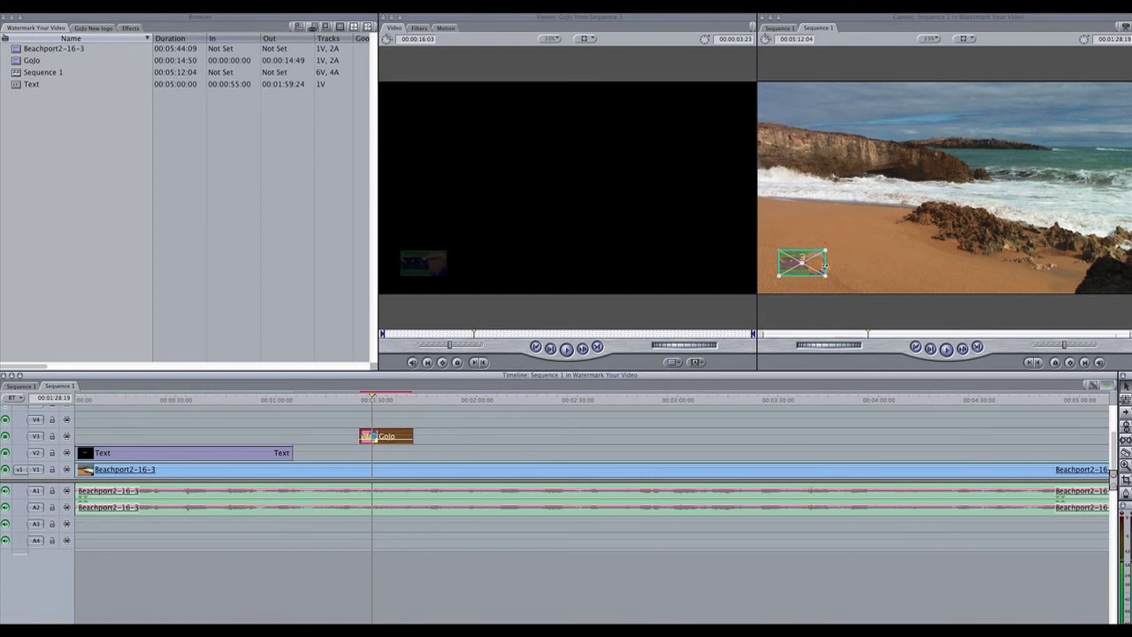
pyautogui.click(893, 251)
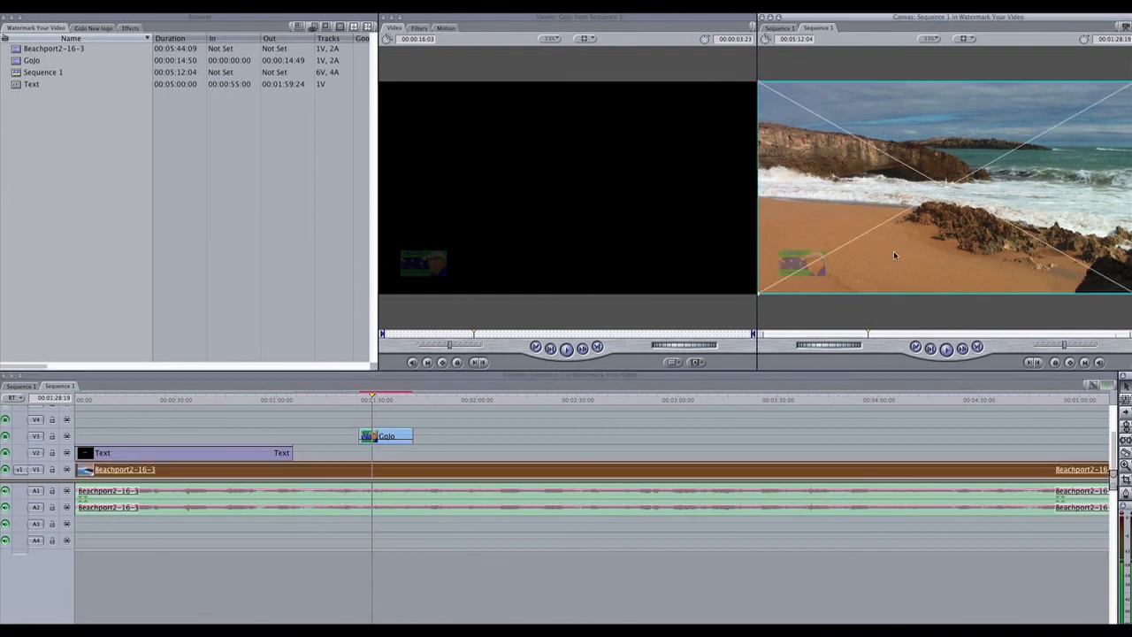
pyautogui.click(874, 325)
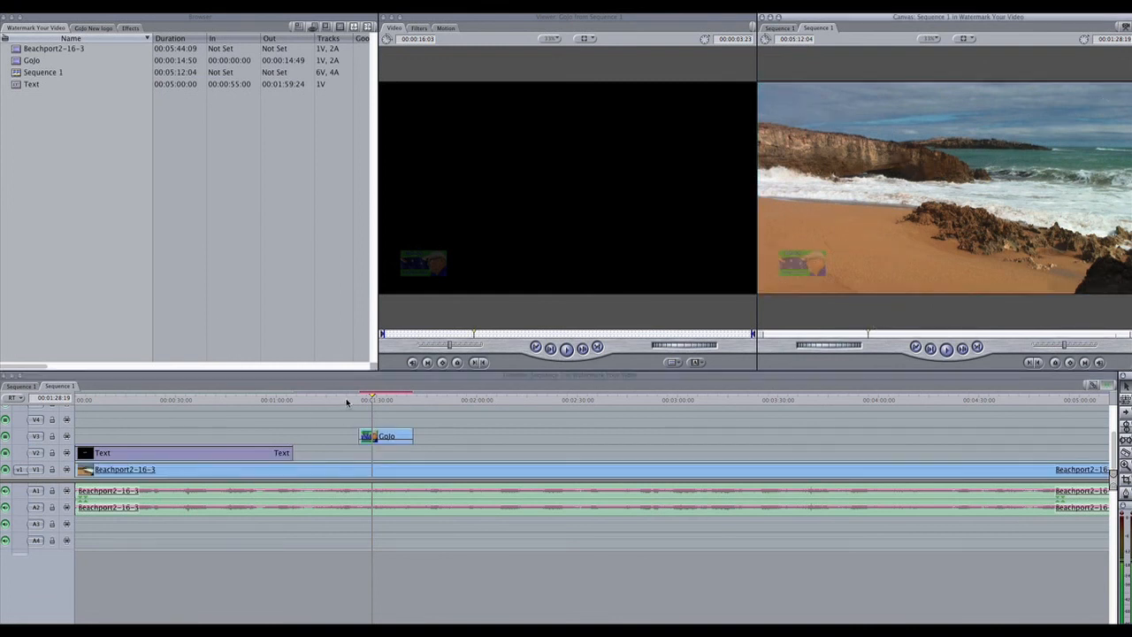
# Render the GoJo logo section and play the sequence from just before the logo clip starts.
pyautogui.press('super+r')
pyautogui.click(355, 398)
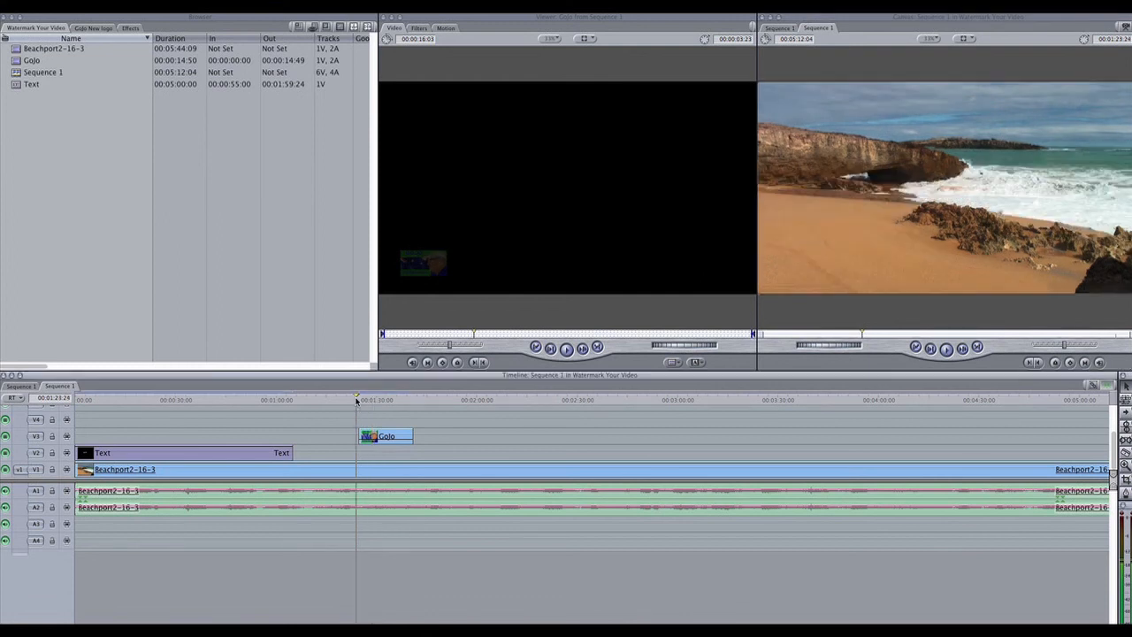
pyautogui.press('space')
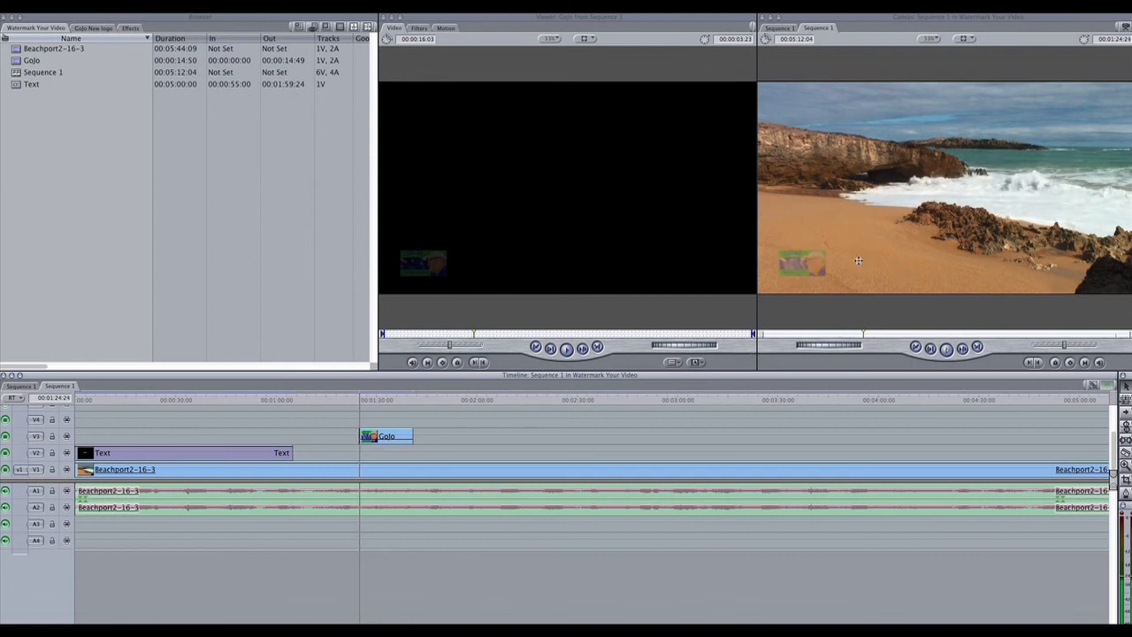